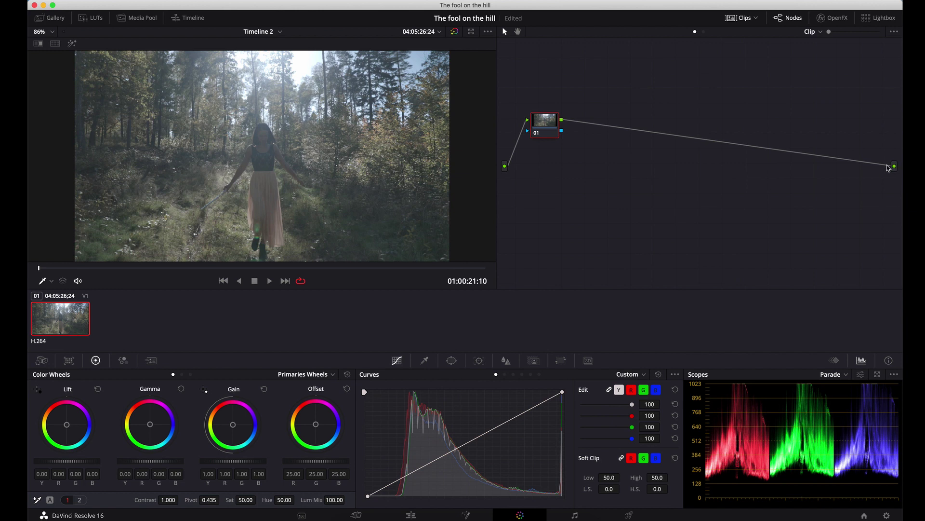
# - Add a serial node directly after node 01
pyautogui.rightClick(549, 129)
pyautogui.moveTo(581, 175)
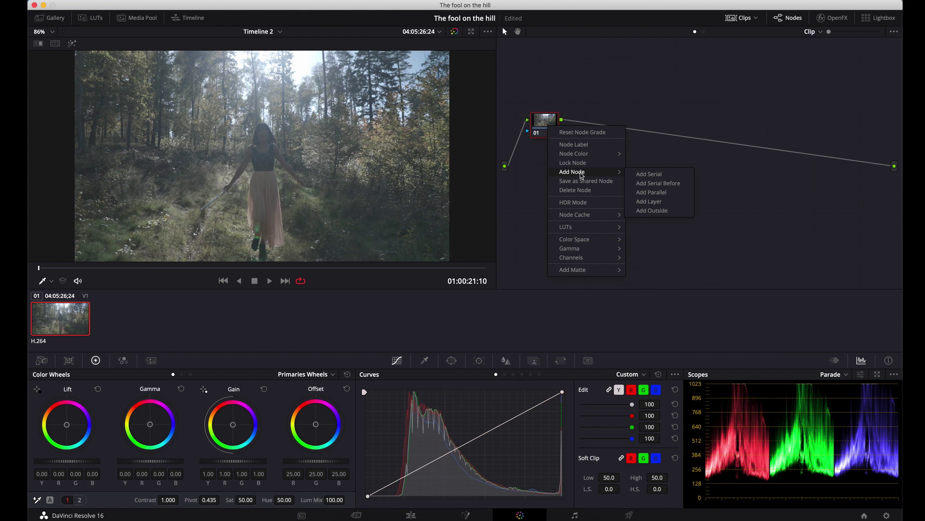
pyautogui.click(664, 180)
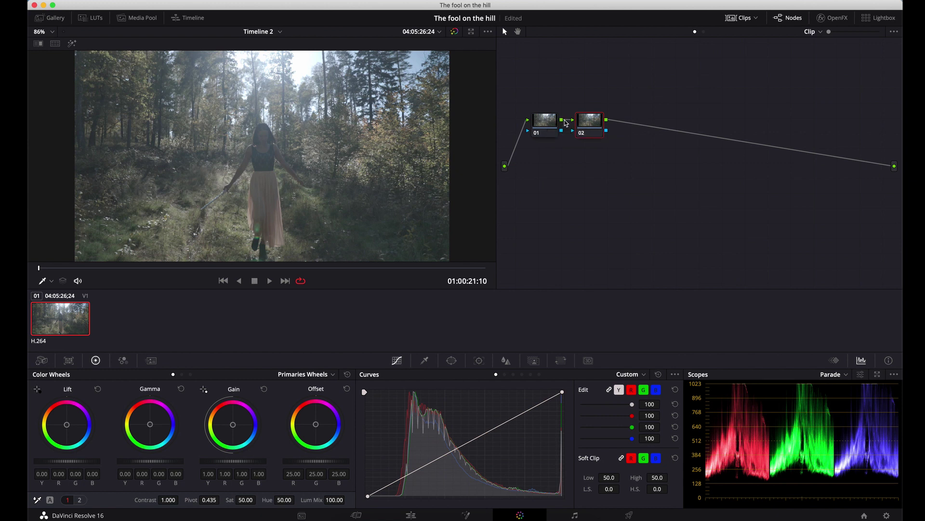
# - Tint node 01's Lift toward cyan-blue with red -0.04, green 0.01 and blue 0.05, and select node 02
pyautogui.click(548, 125)
pyautogui.moveTo(67, 424); pyautogui.dragTo(70, 429)
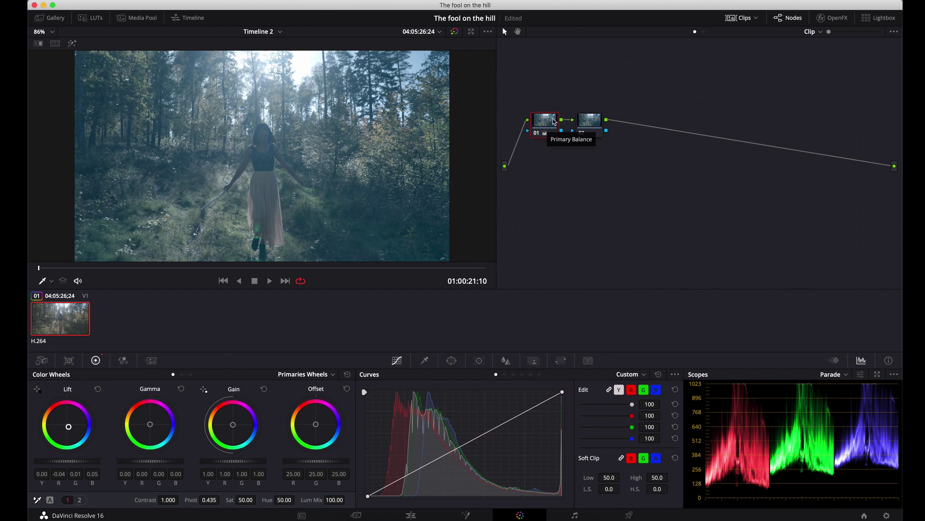
pyautogui.click(592, 125)
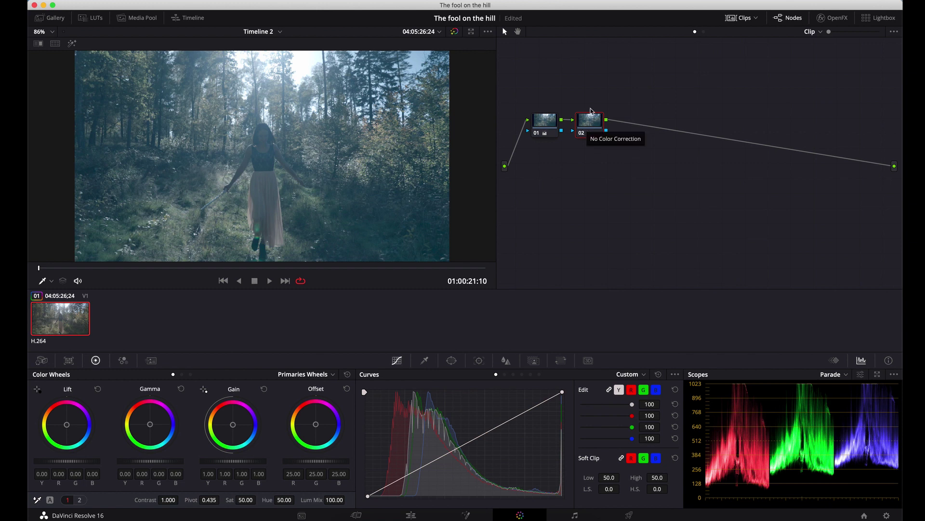
# - Reset the grade of node 01
pyautogui.click(550, 129)
pyautogui.rightClick(549, 129)
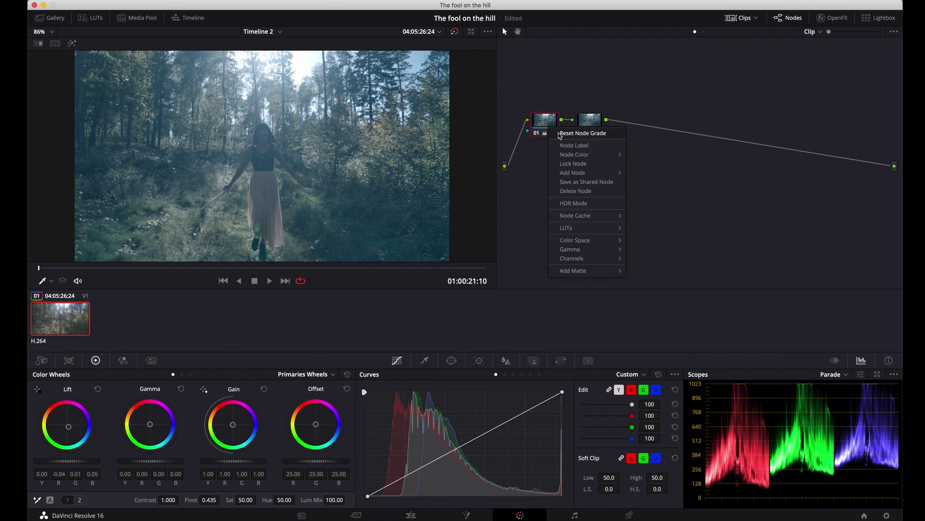
pyautogui.click(566, 131)
# - Move node 02 farther away from node 01 and add a parallel node to node 01
pyautogui.moveTo(549, 126); pyautogui.dragTo(610, 126)
pyautogui.click(541, 128)
pyautogui.rightClick(542, 128)
pyautogui.moveTo(559, 174)
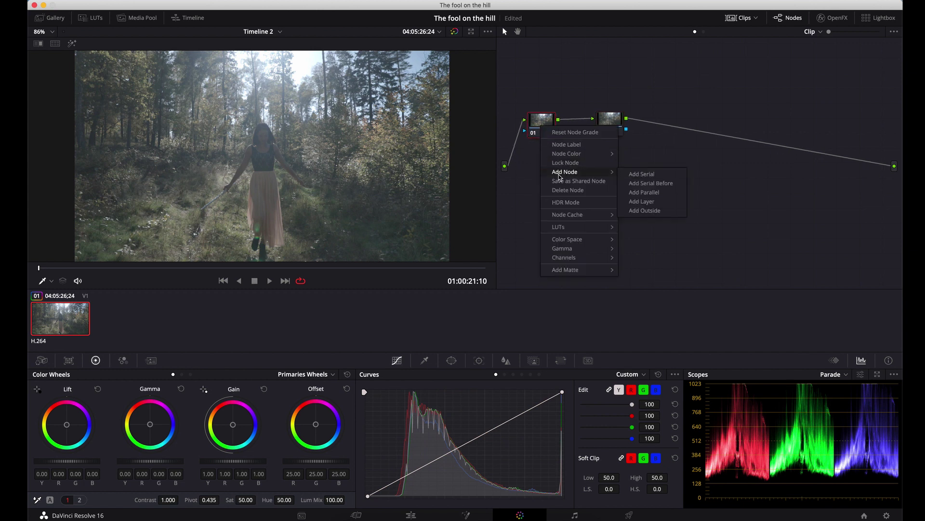
pyautogui.click(664, 195)
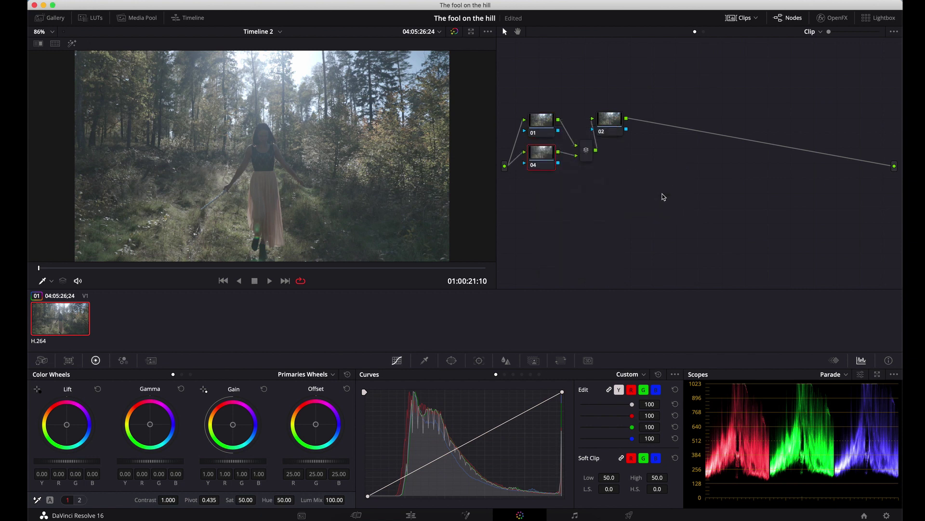
# - Spread out the node graph by lowering node 04 well below node 01 and moving node 02 past the parallel mixer
pyautogui.moveTo(546, 164); pyautogui.dragTo(548, 195)
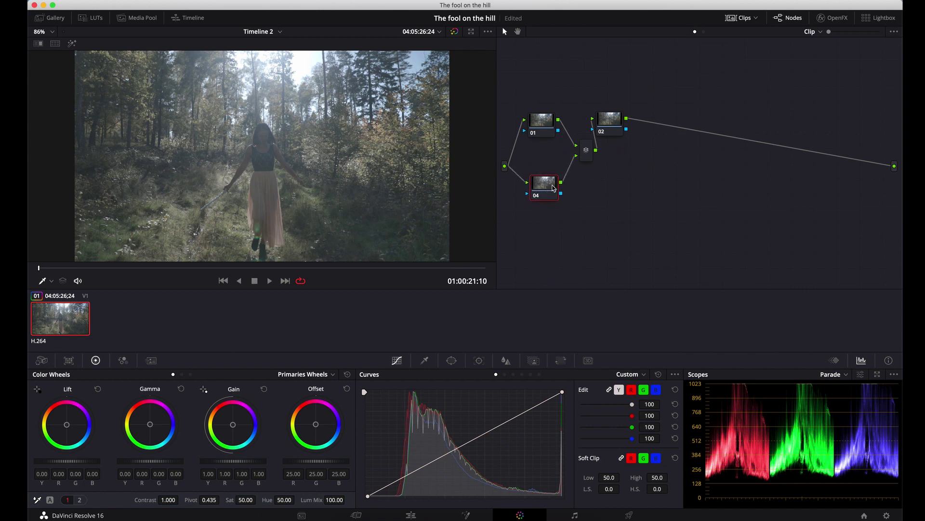
pyautogui.moveTo(616, 127); pyautogui.dragTo(655, 153)
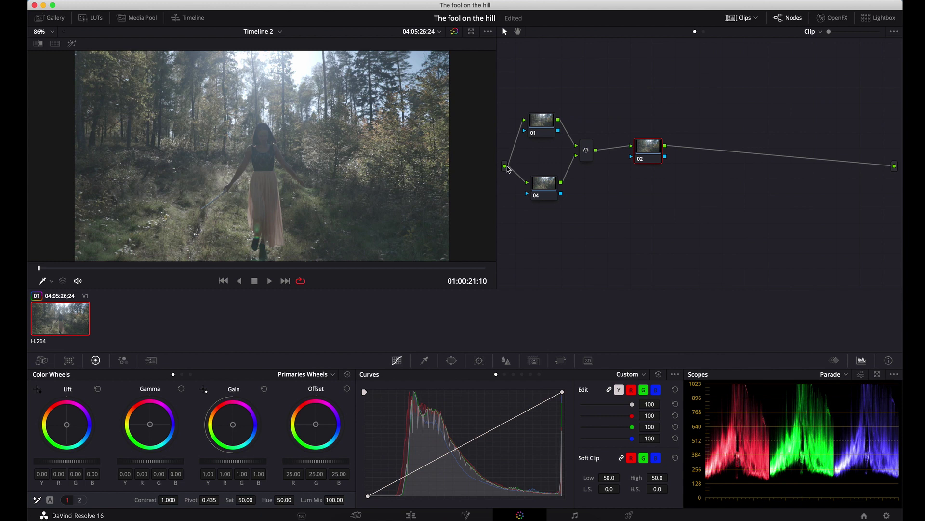
pyautogui.moveTo(539, 186); pyautogui.dragTo(541, 205)
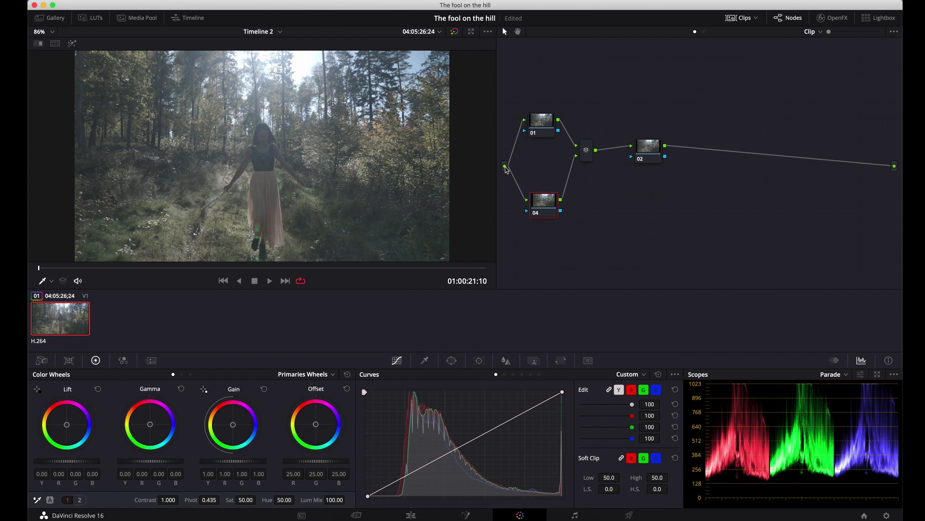
# - Add a serial node after node 04 in the lower parallel branch
pyautogui.rightClick(544, 206)
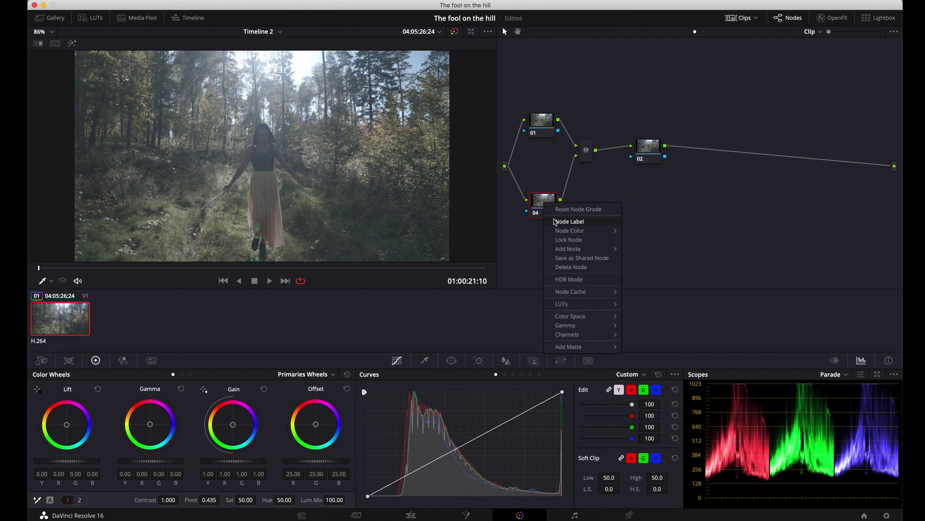
pyautogui.moveTo(579, 248)
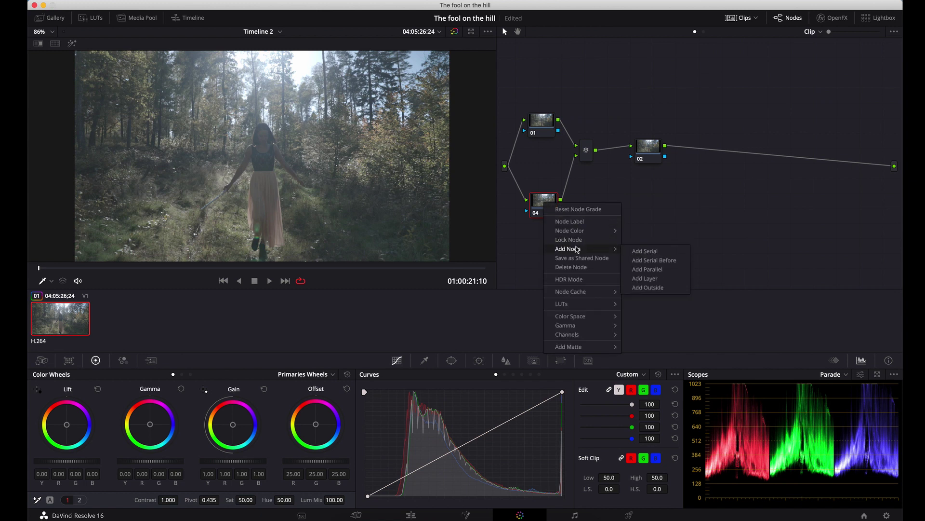
pyautogui.click(641, 251)
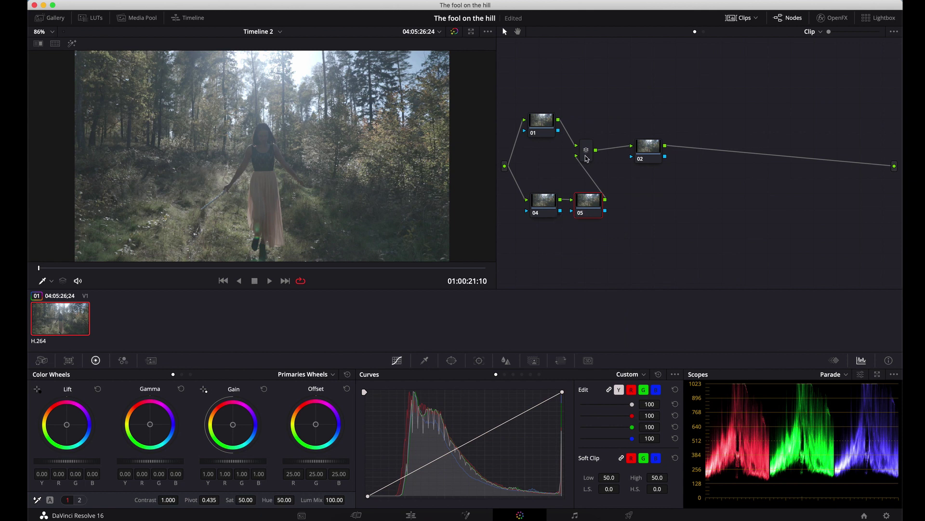
# - Rearrange the parallel mixer, node 01 and node 02 to make room around the two branches
pyautogui.moveTo(590, 150); pyautogui.dragTo(615, 148)
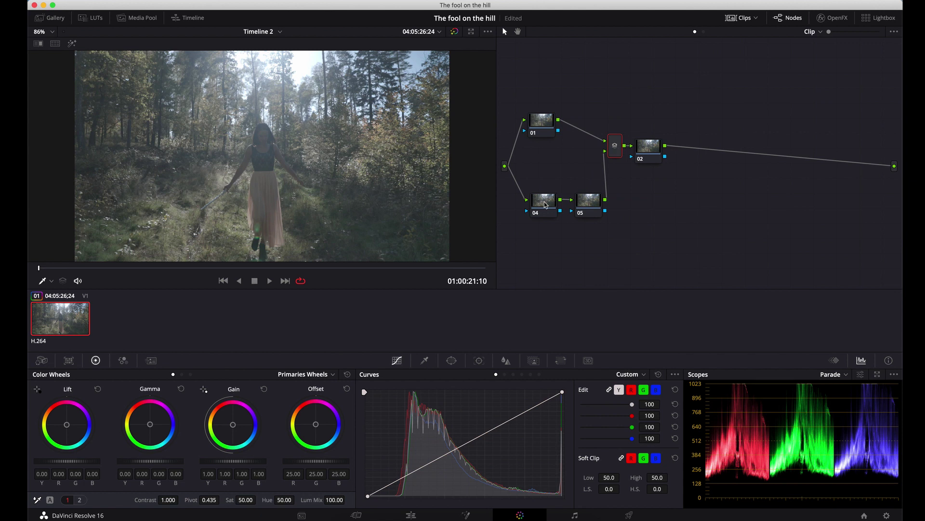
pyautogui.moveTo(546, 128); pyautogui.dragTo(561, 129)
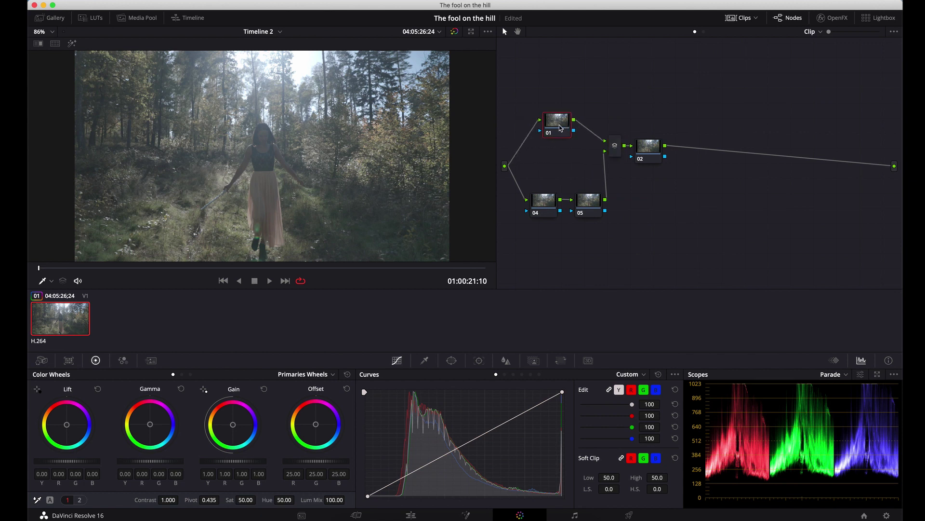
pyautogui.moveTo(649, 153); pyautogui.dragTo(683, 153)
# - Raise the contrast of node 01 to 1.306
pyautogui.click(564, 128)
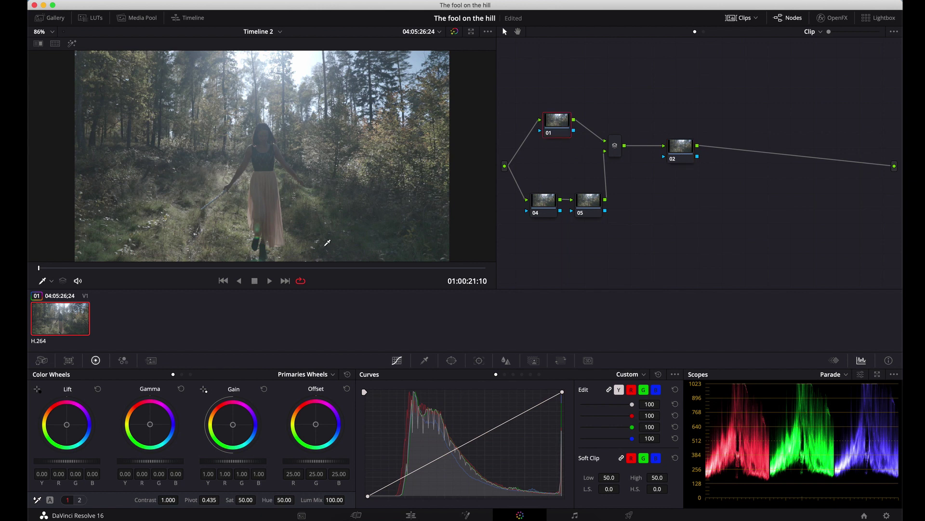
pyautogui.moveTo(169, 500); pyautogui.dragTo(180, 499)
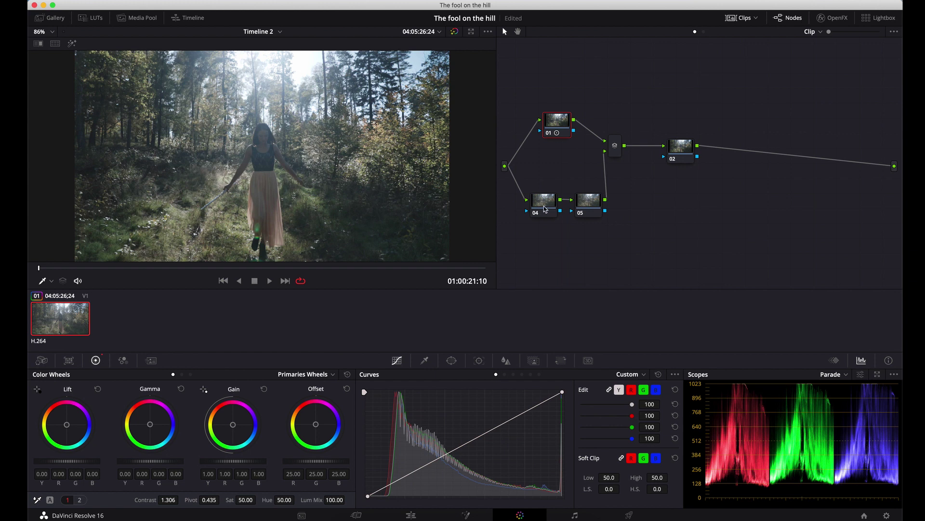
# - Lower node 04's Lift to -0.03 on all channels and node 05's Gain to 0.92 on all channels
pyautogui.click(544, 206)
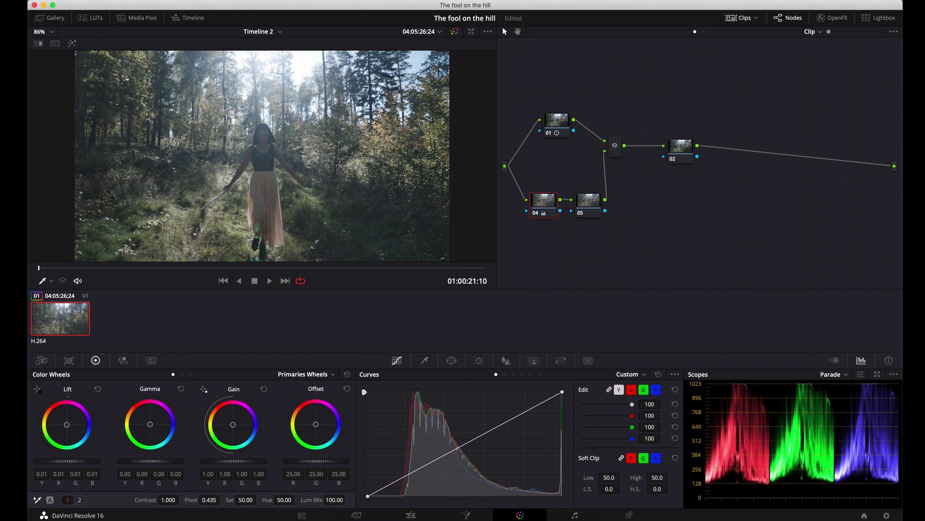
pyautogui.moveTo(66, 461); pyautogui.dragTo(57, 461)
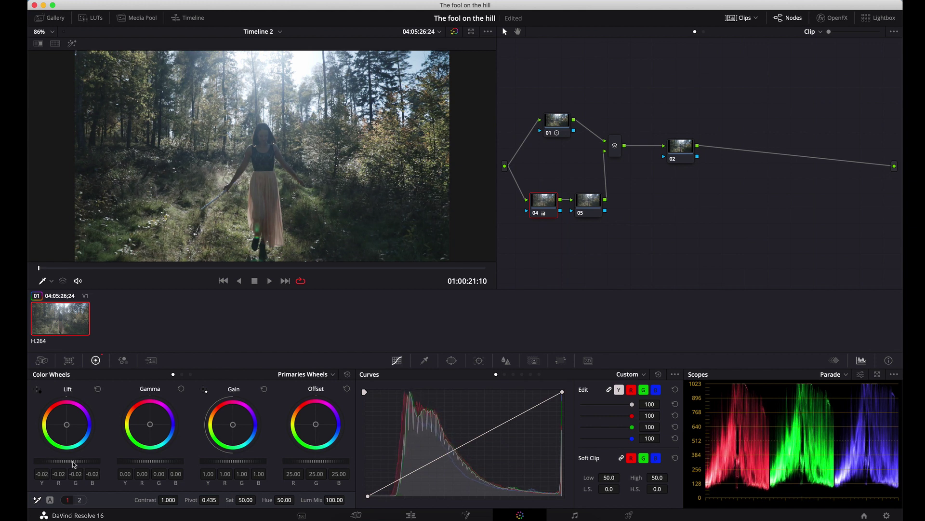
pyautogui.moveTo(57, 461); pyautogui.dragTo(53, 461)
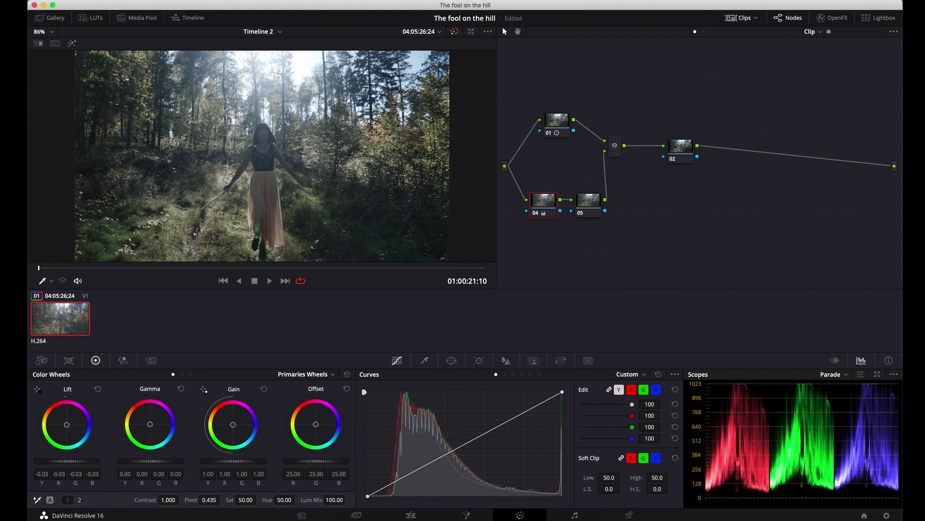
pyautogui.click(591, 206)
pyautogui.moveTo(233, 461); pyautogui.dragTo(225, 461)
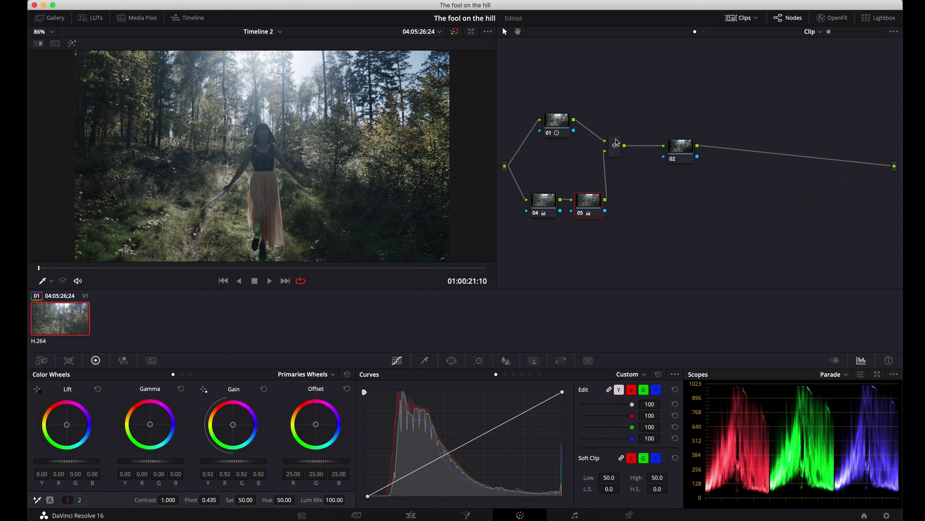
# - Move the parallel mixer and node 02 slightly lower so they sit between the two branches
pyautogui.click(685, 152)
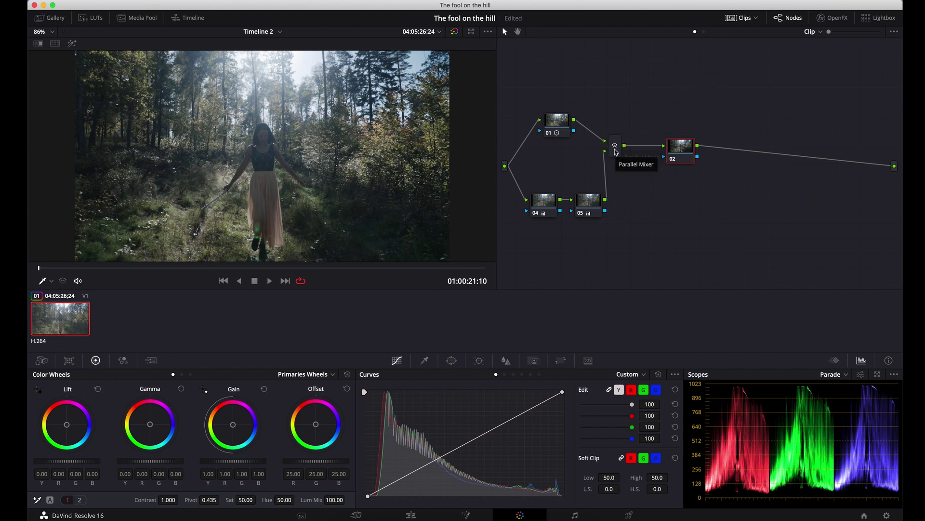
pyautogui.moveTo(616, 152); pyautogui.dragTo(625, 159)
pyautogui.moveTo(684, 147); pyautogui.dragTo(680, 154)
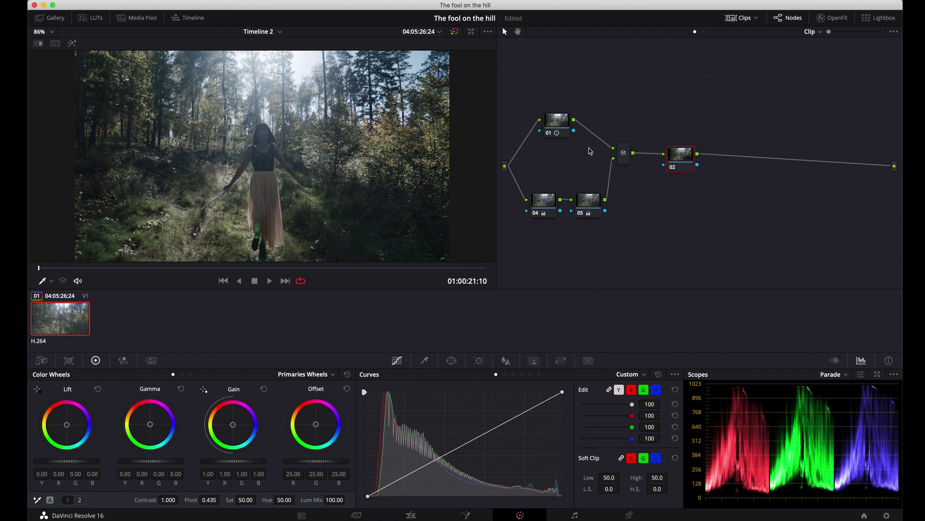
pyautogui.rightClick(561, 121)
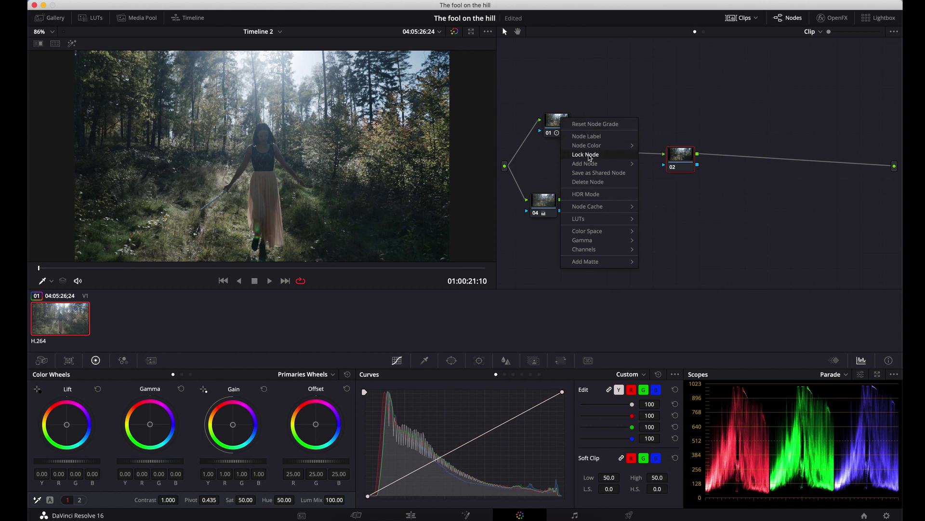
pyautogui.moveTo(595, 168)
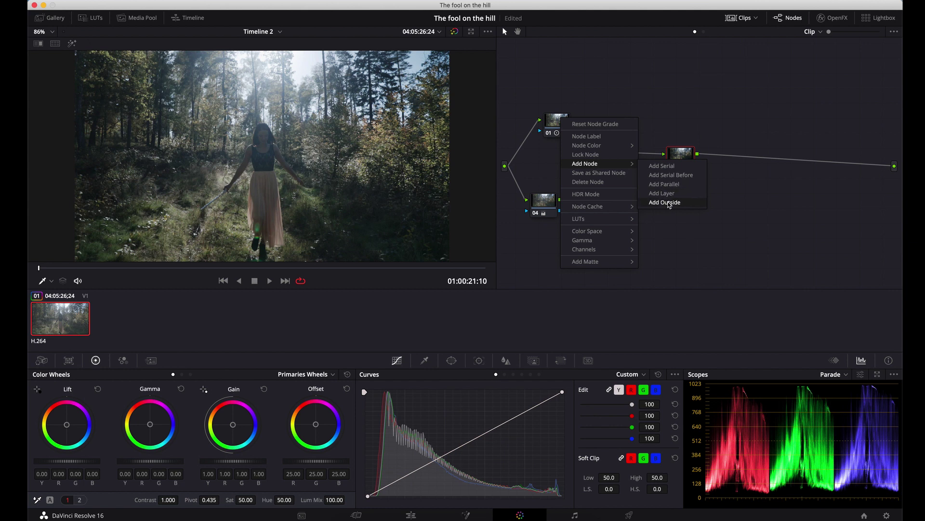
pyautogui.hotkey('alt', 's')
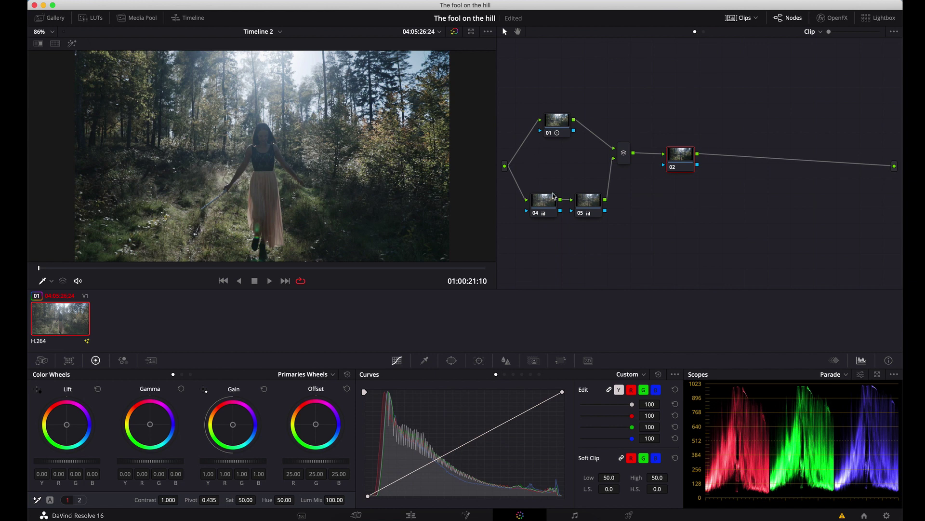
# - Shift node 04 slightly farther away from node 05
pyautogui.moveTo(548, 198)
pyautogui.mouseDown()
pyautogui.moveTo(533, 200)
pyautogui.moveTo(544, 203)
pyautogui.mouseUp()
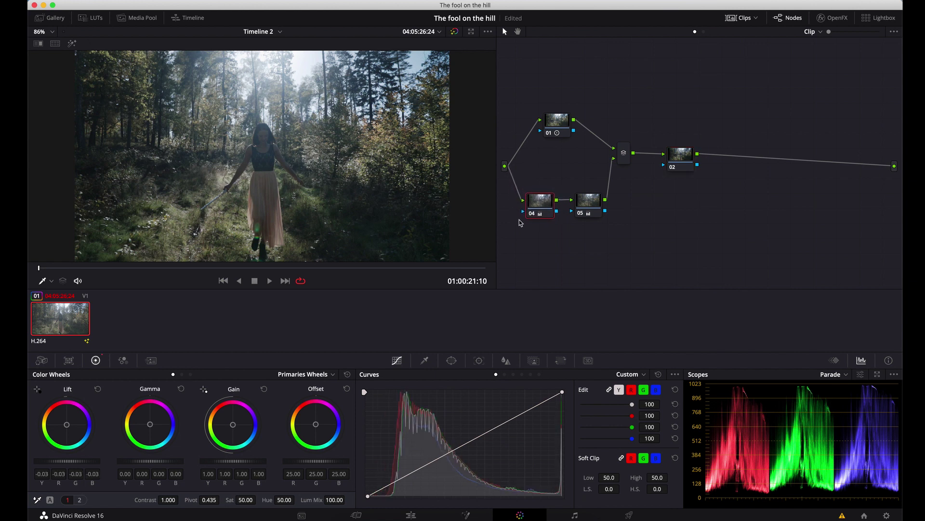